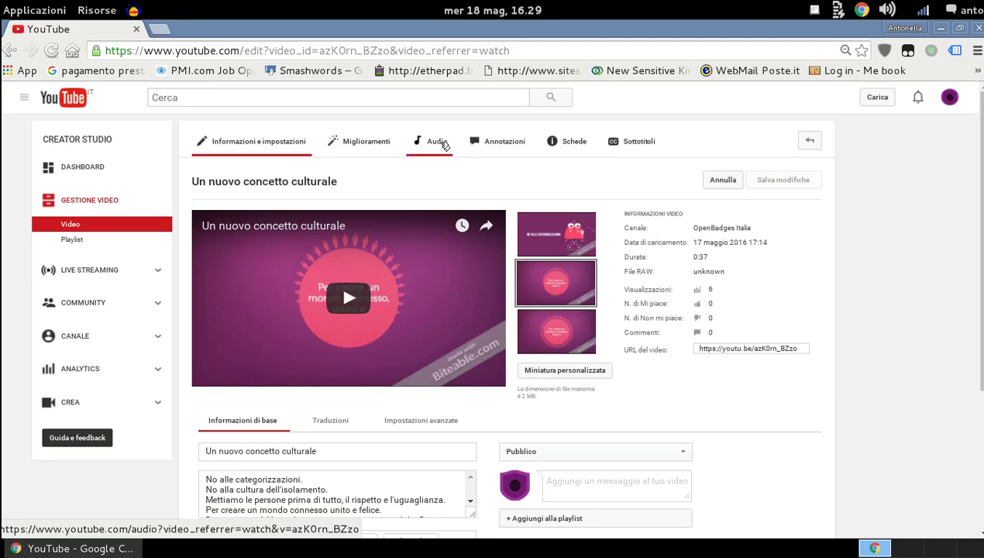
# Step: Open the card editor for the video "Un nuovo concetto culturale" and preview its existing cards in the player
pyautogui.click(571, 150)
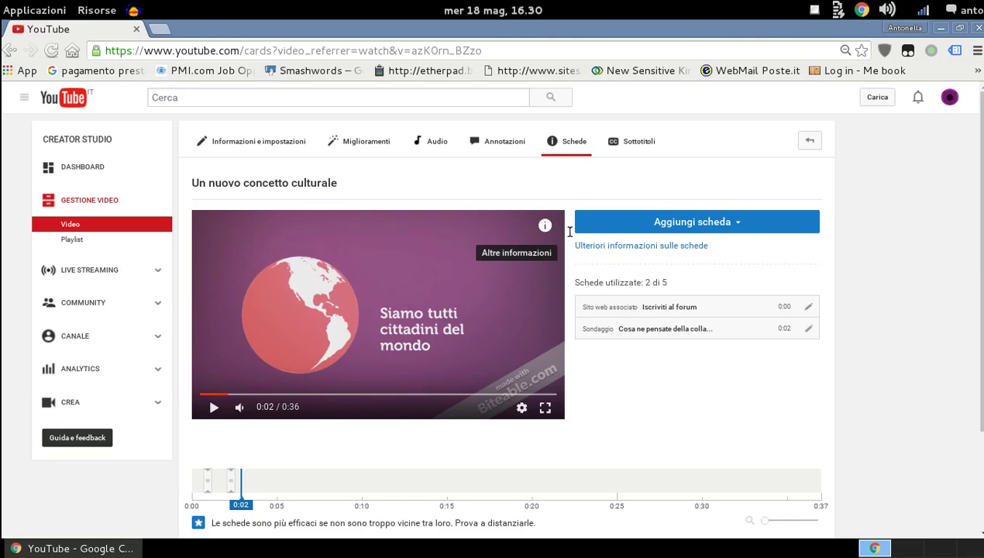
pyautogui.click(544, 225)
pyautogui.scroll(-1, 522, 355)
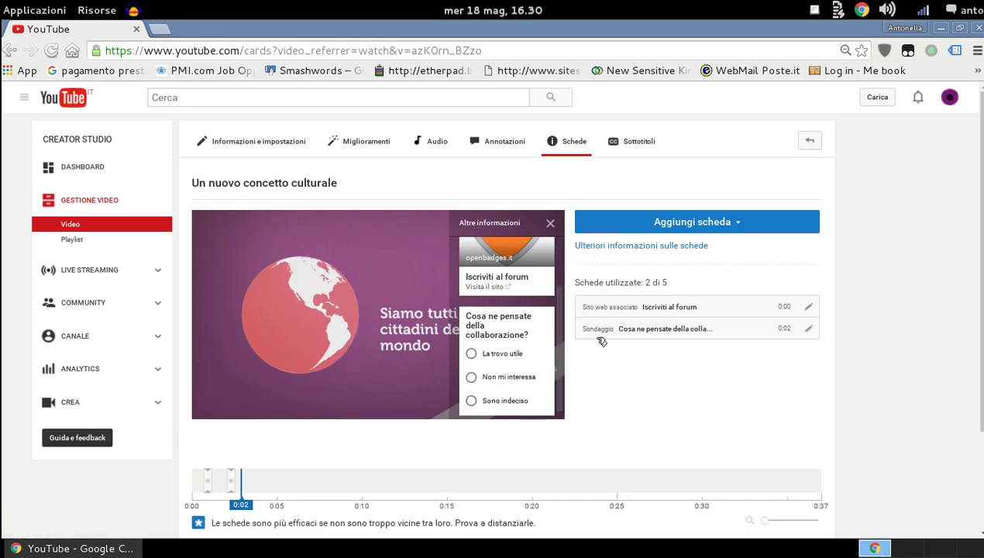
# Step: Examine the uploaded videos and playlists offered for a new video or playlist card, and close the form without creating it
pyautogui.click(695, 222)
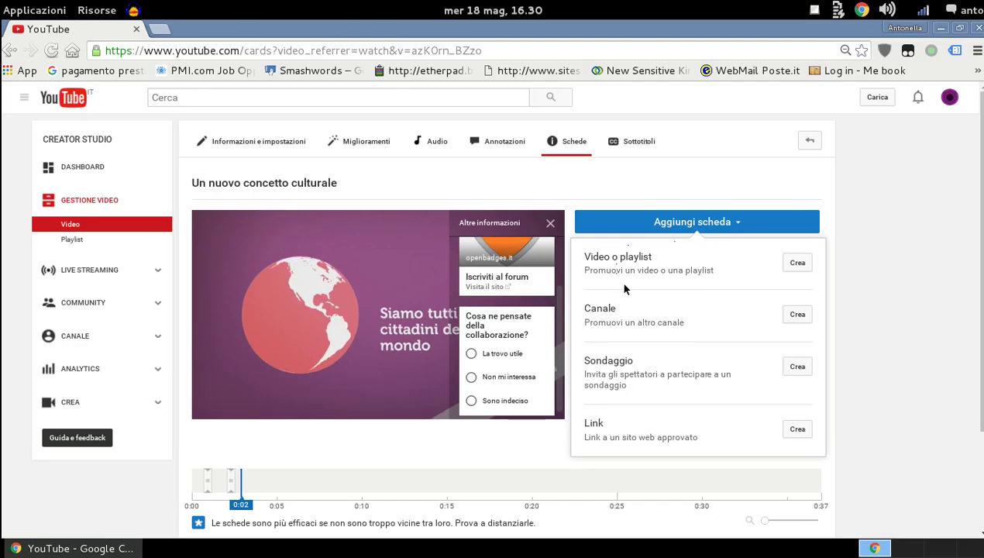
pyautogui.click(806, 264)
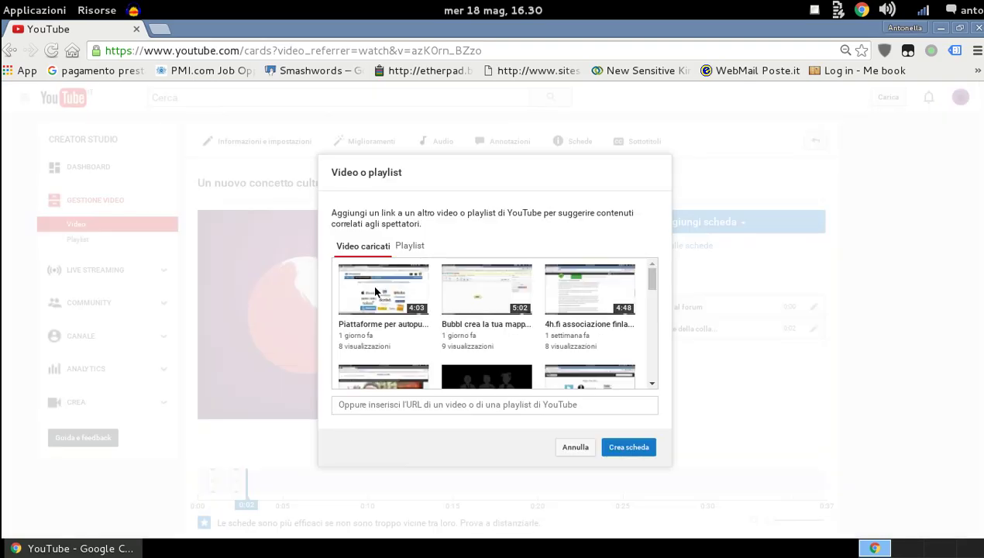
pyautogui.click(374, 289)
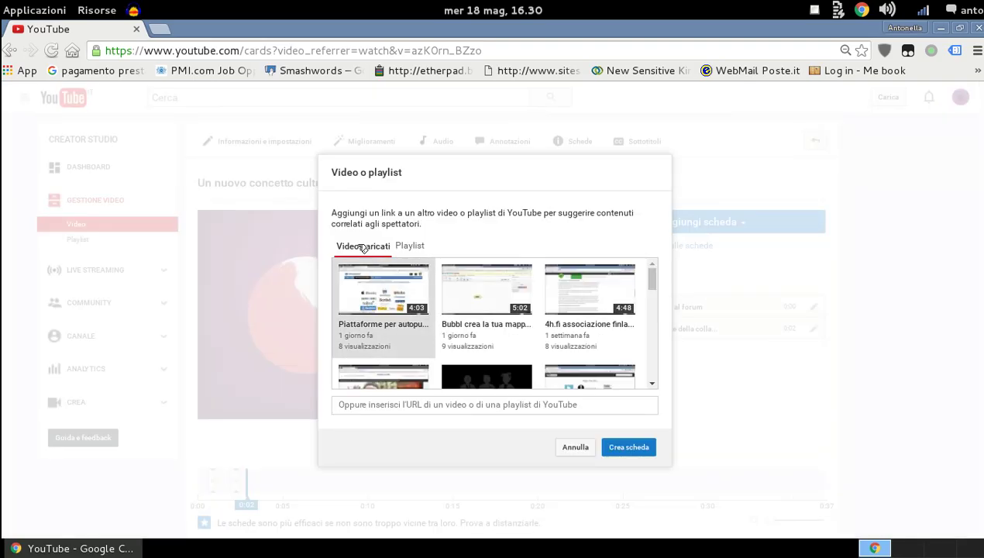
pyautogui.click(375, 301)
pyautogui.click(375, 301)
pyautogui.click(372, 277)
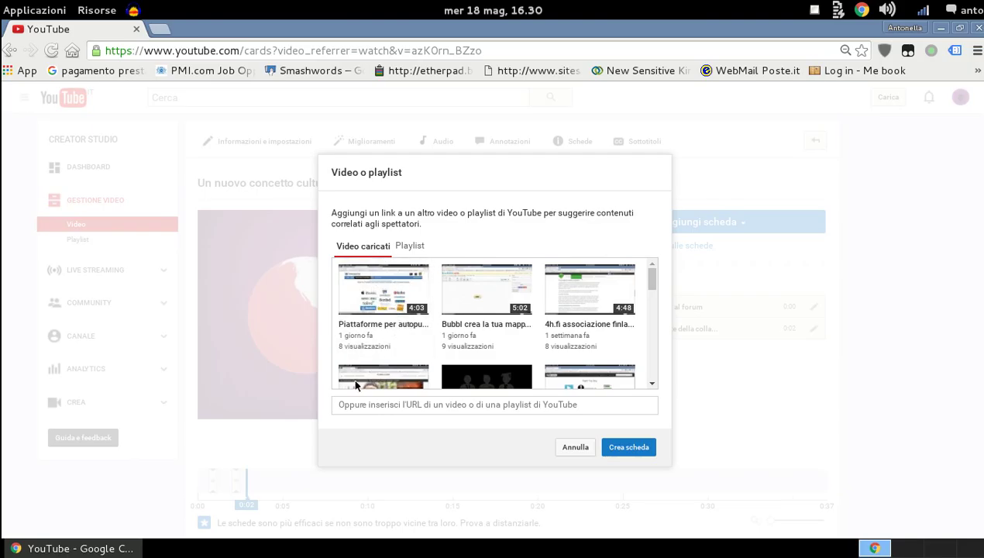
pyautogui.click(403, 294)
pyautogui.click(417, 275)
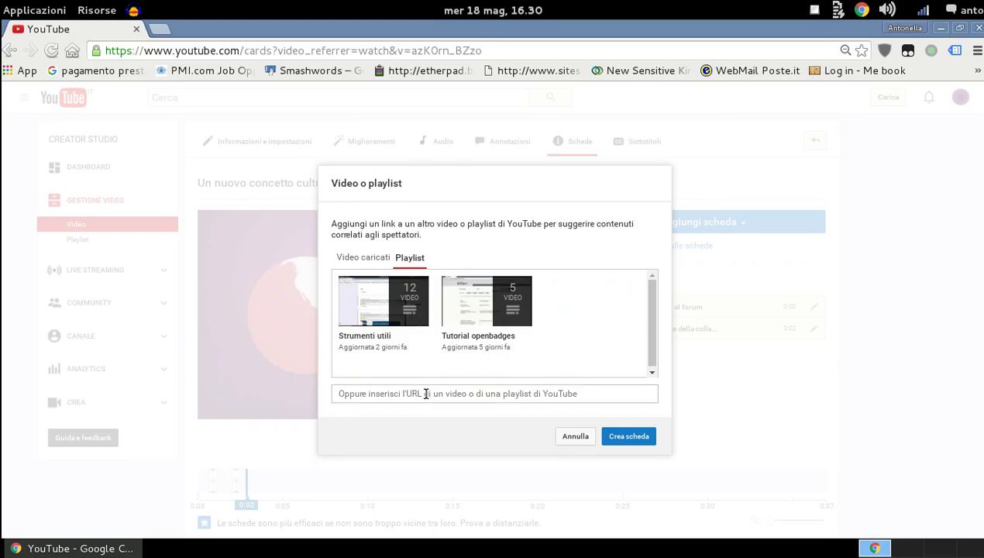
pyautogui.click(578, 437)
# Step: Examine the form for a new channel card and close it without creating the card
pyautogui.click(696, 224)
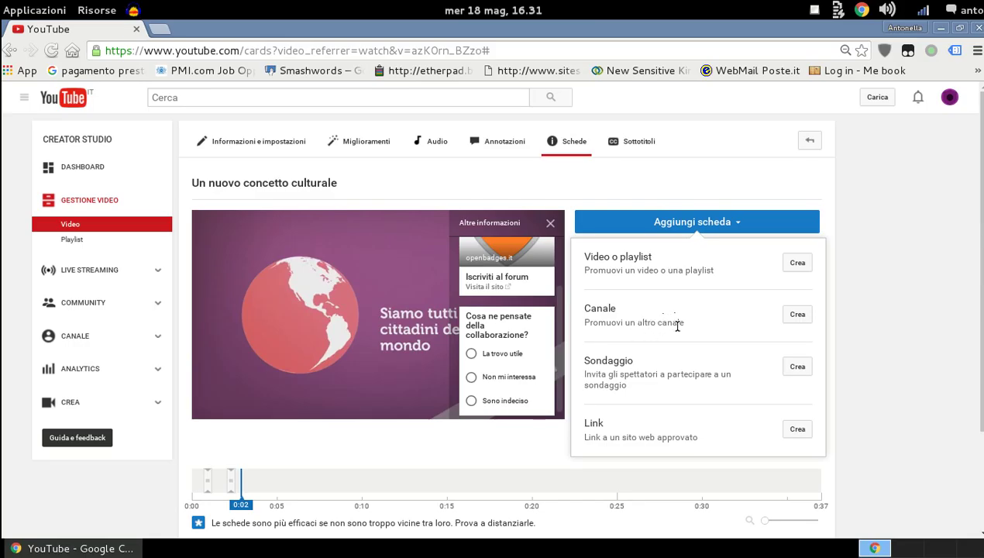
pyautogui.click(798, 315)
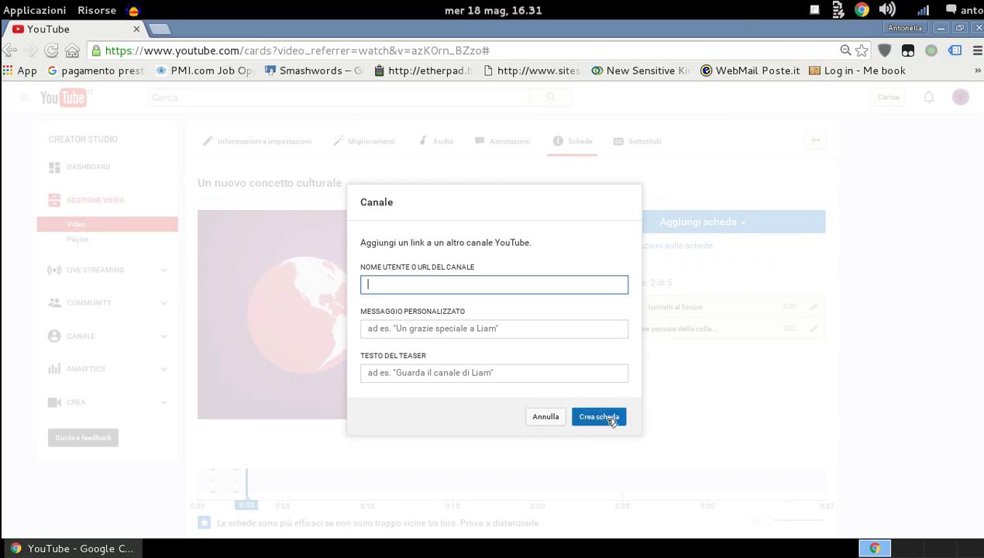
pyautogui.click(546, 418)
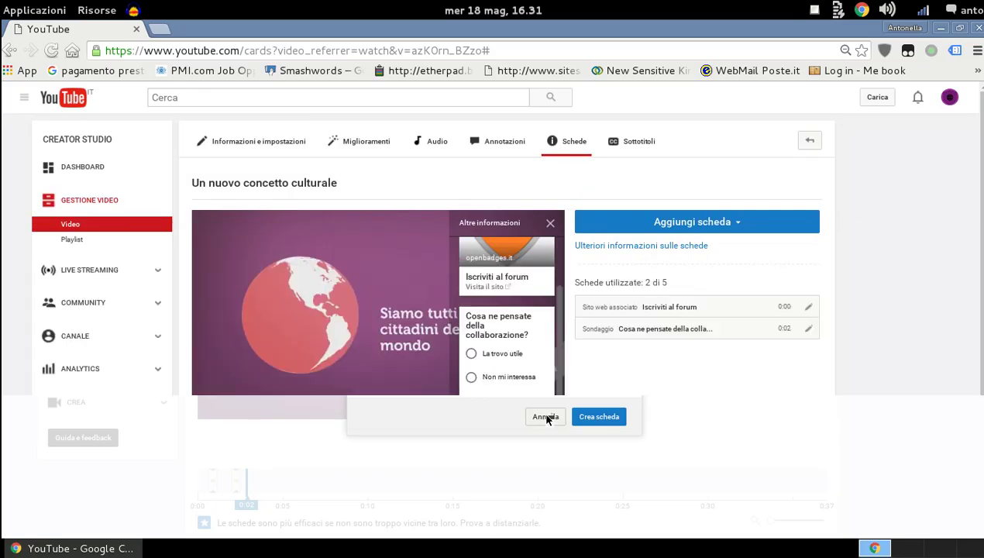
# Step: Examine the question and option fields of a new poll card and close the form without creating it
pyautogui.click(726, 225)
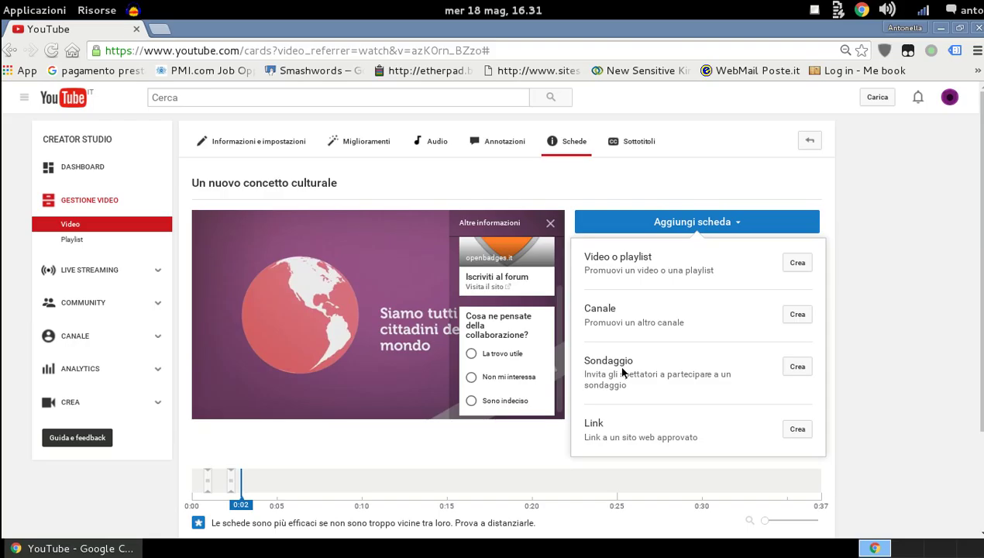
pyautogui.click(800, 367)
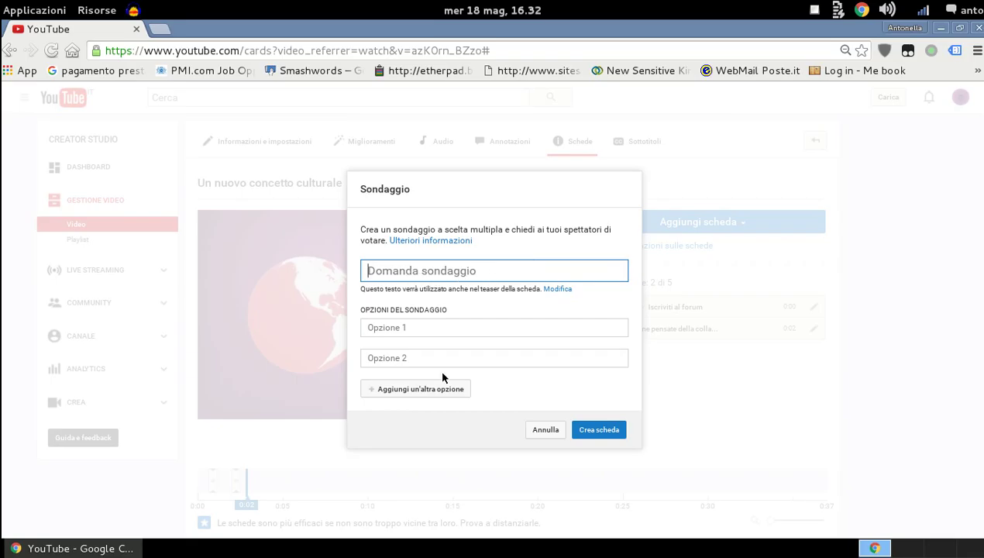
pyautogui.press('Tab')
pyautogui.press('Tab')
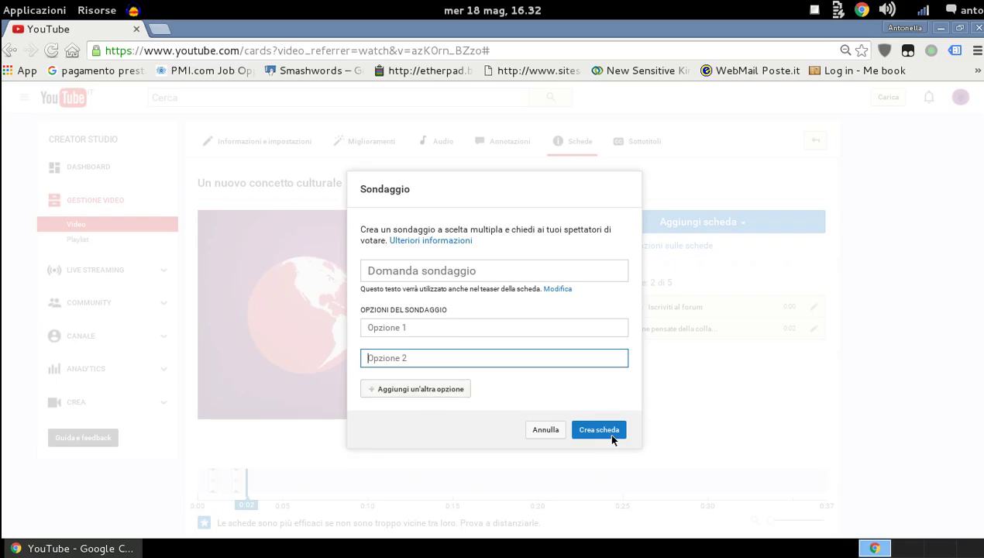
pyautogui.click(546, 431)
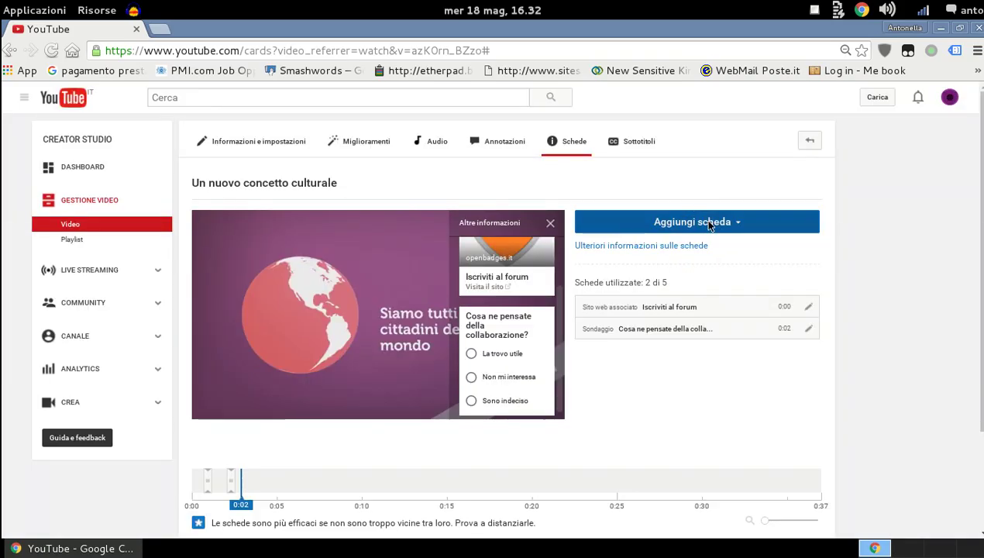
# Step: Start a new link card, consult the help page's list of supported crowdfunding sites, and return to the card form
pyautogui.click(713, 222)
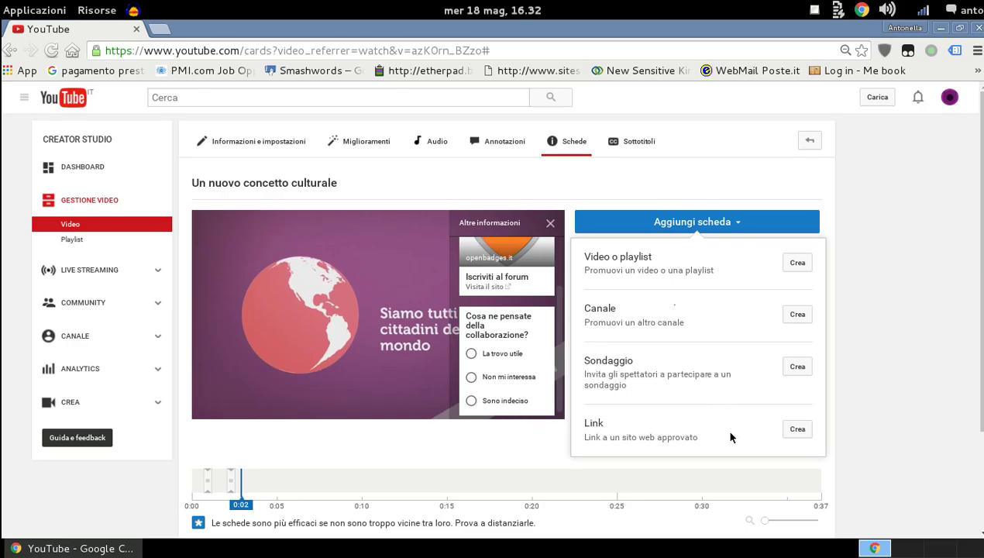
pyautogui.click(799, 430)
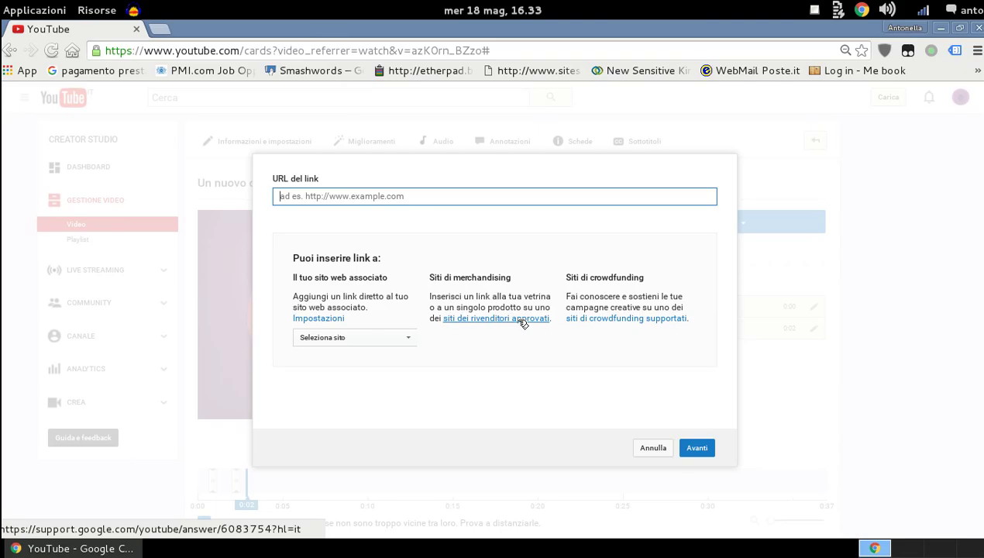
pyautogui.click(642, 320)
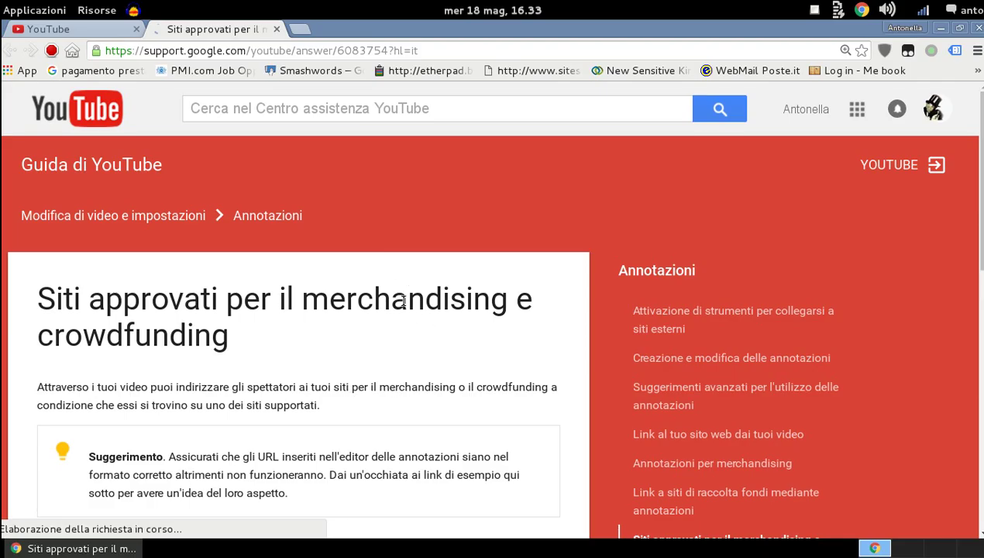
pyautogui.scroll(-5, 187, 278)
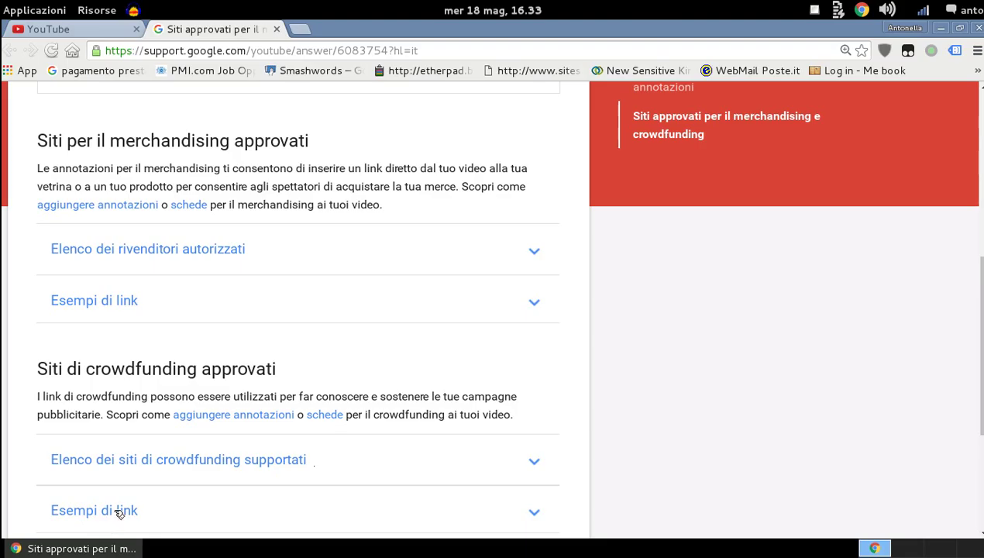
pyautogui.click(173, 463)
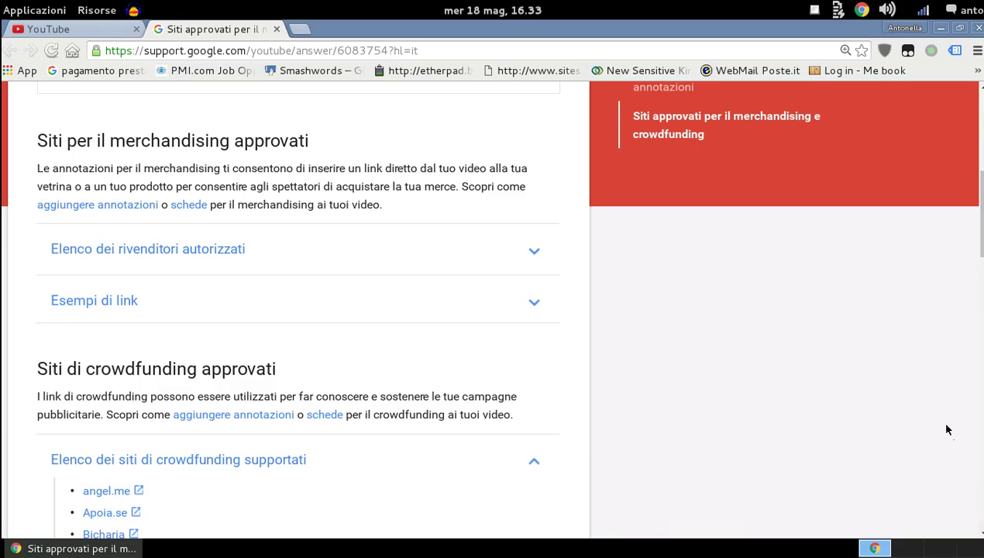
pyautogui.scroll(-15, 402, 391)
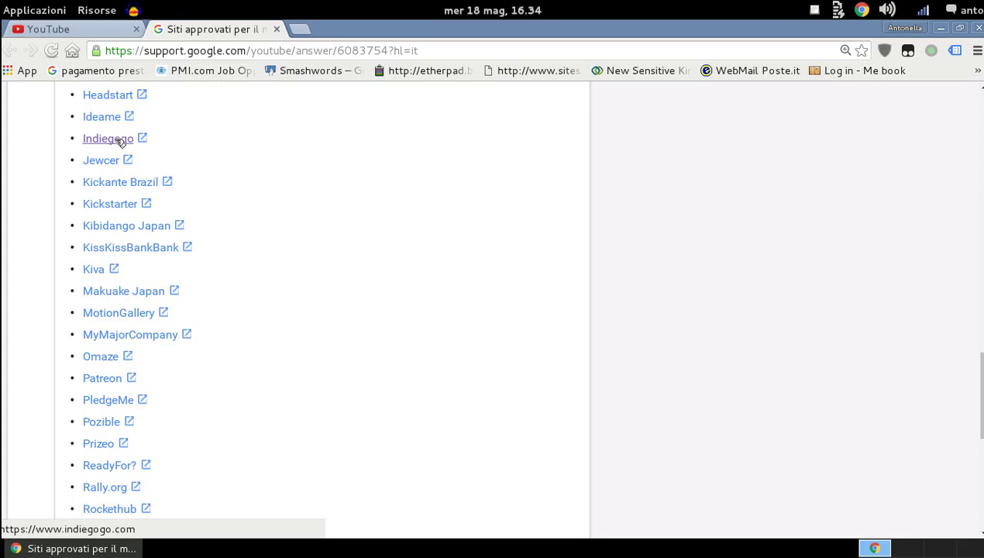
pyautogui.click(107, 31)
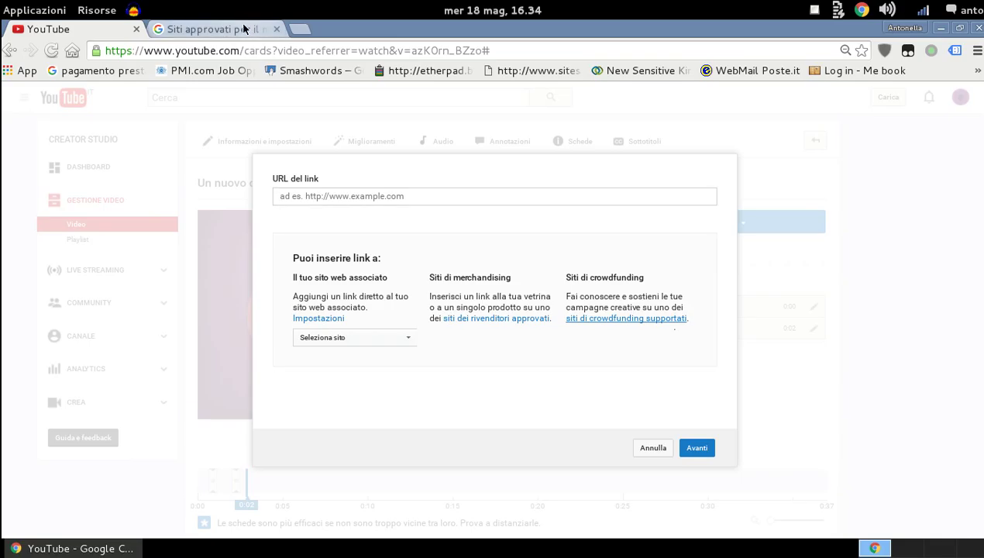
# Step: Open the Issues Short Film campaign page on indiegogo.com in a new browser tab
pyautogui.click(299, 29)
pyautogui.write('i')
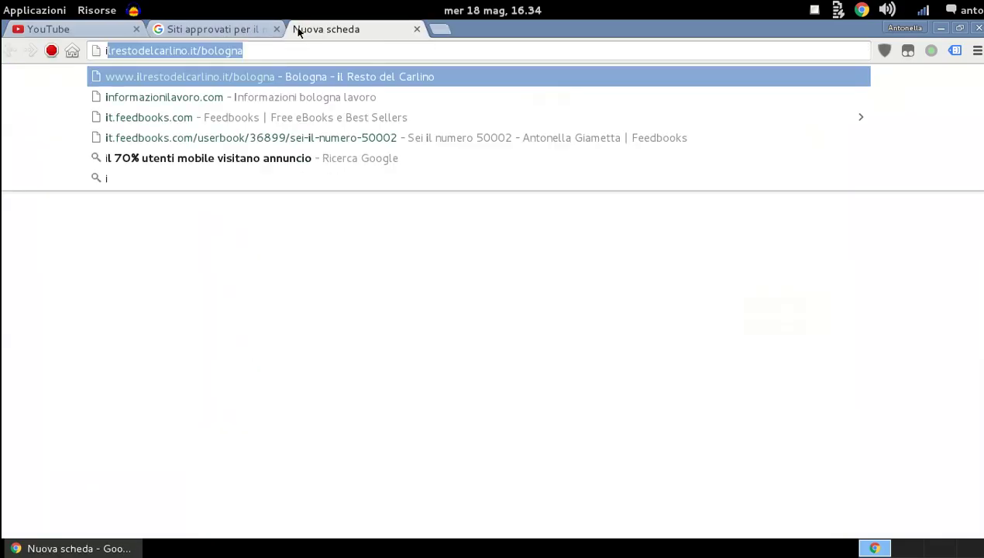
pyautogui.write('ndiego')
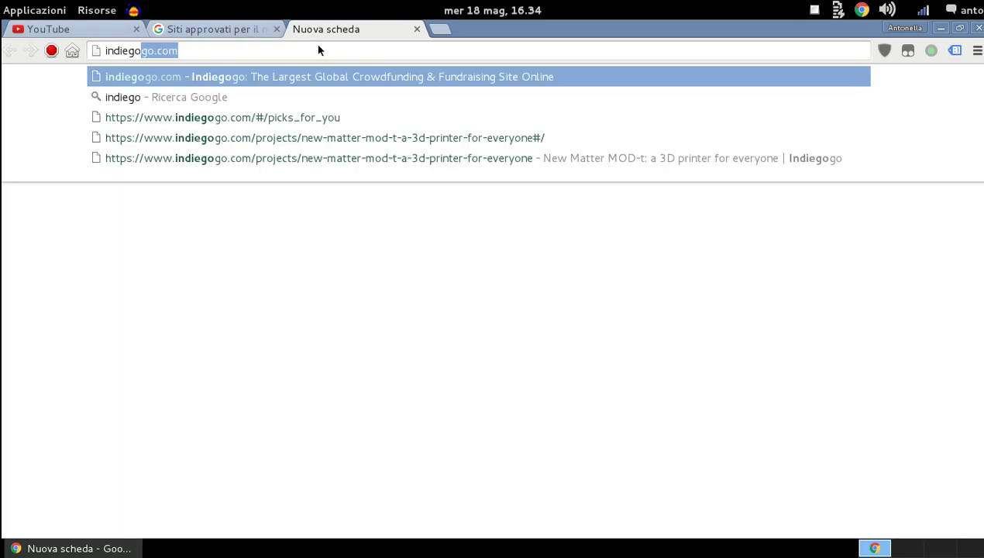
pyautogui.press('Return')
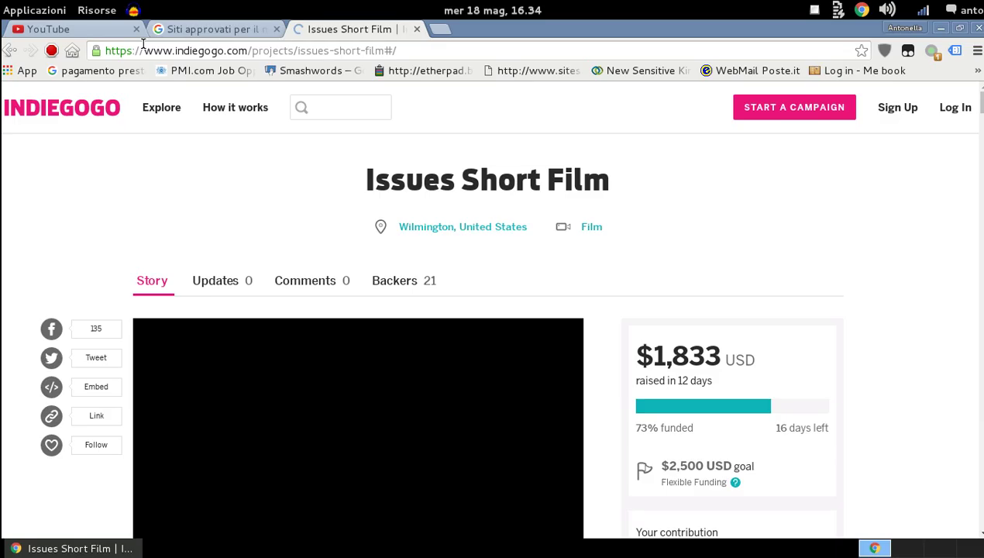
pyautogui.click(124, 31)
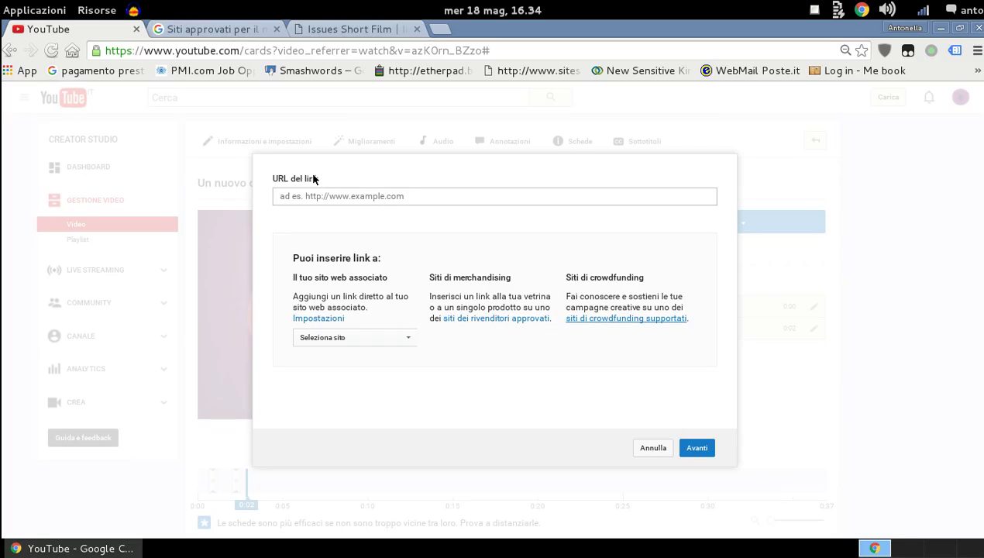
# Step: Copy the web address of the Issues Short Film campaign page on Indiegogo
pyautogui.click(349, 29)
pyautogui.click(481, 51)
pyautogui.click(481, 56)
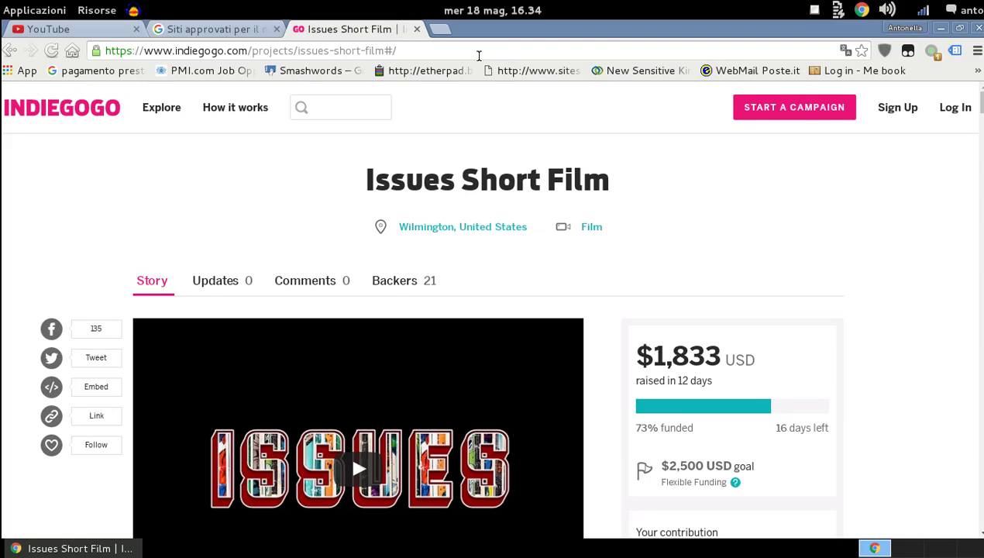
pyautogui.moveTo(480, 56); pyautogui.dragTo(225, 51)
pyautogui.moveTo(113, 43); pyautogui.dragTo(106, 50)
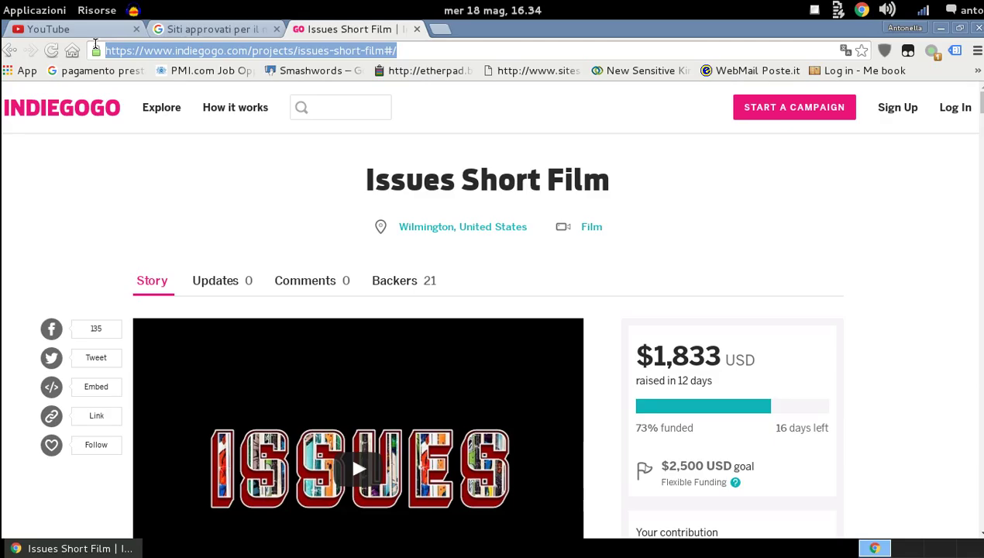
pyautogui.rightClick(141, 55)
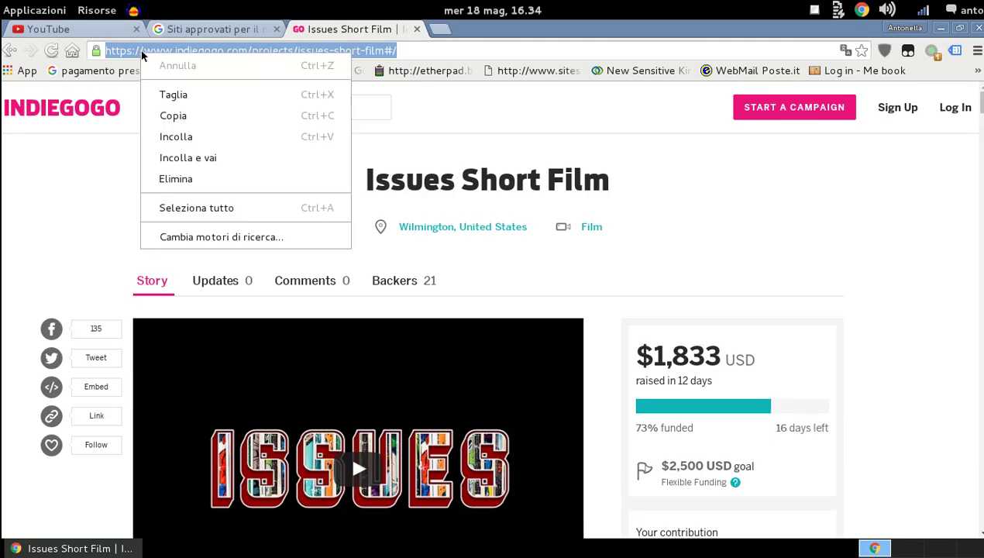
pyautogui.click(183, 118)
pyautogui.click(78, 29)
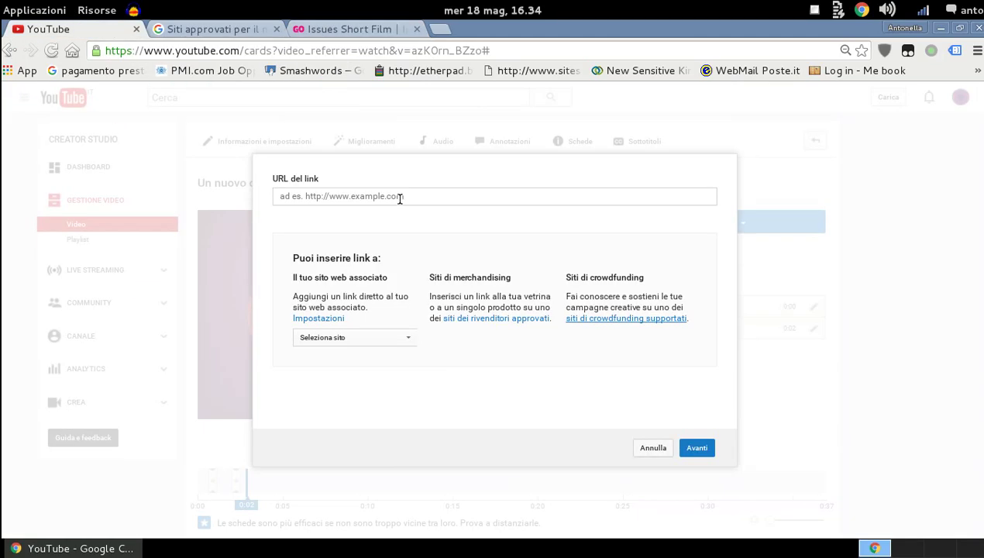
pyautogui.click(387, 197)
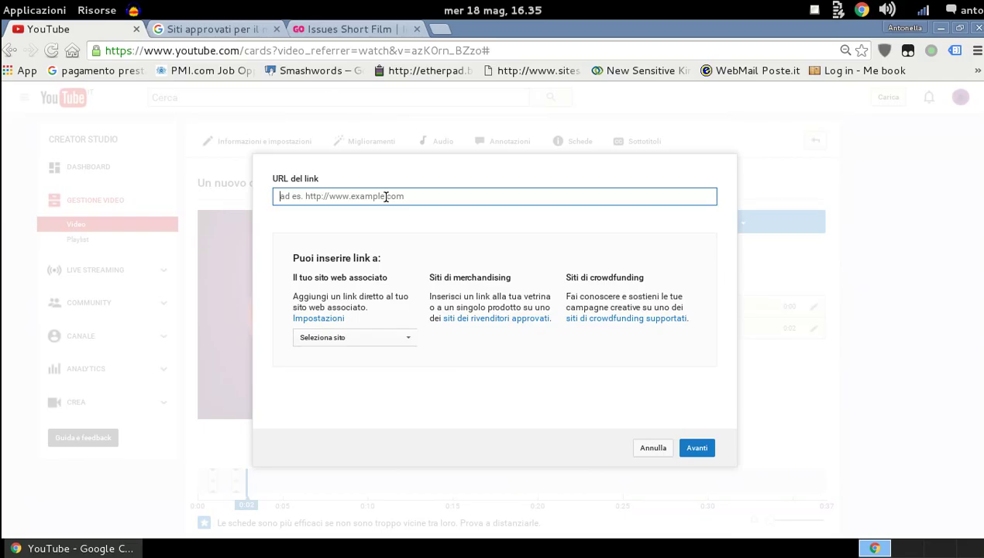
pyautogui.hotkey('ctrl', 'v')
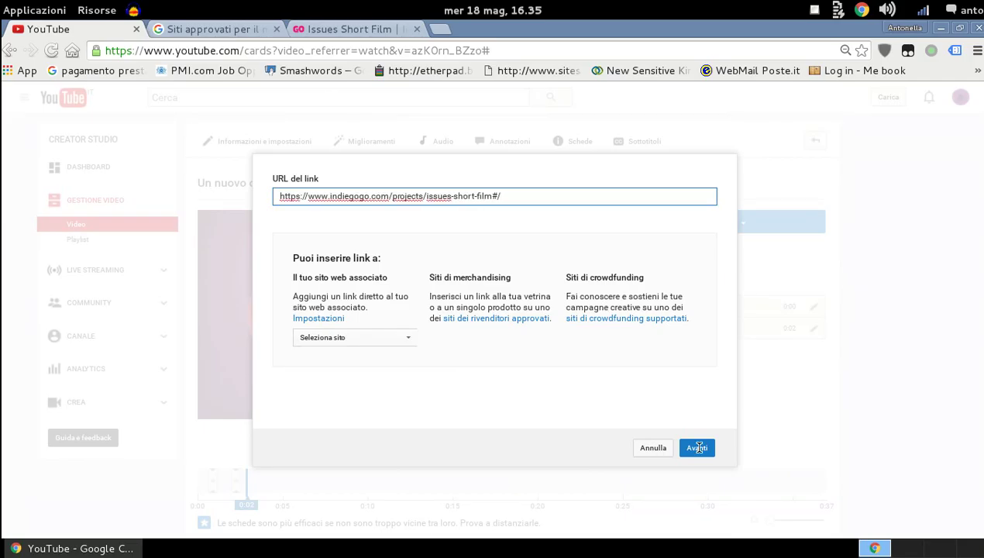
pyautogui.click(697, 448)
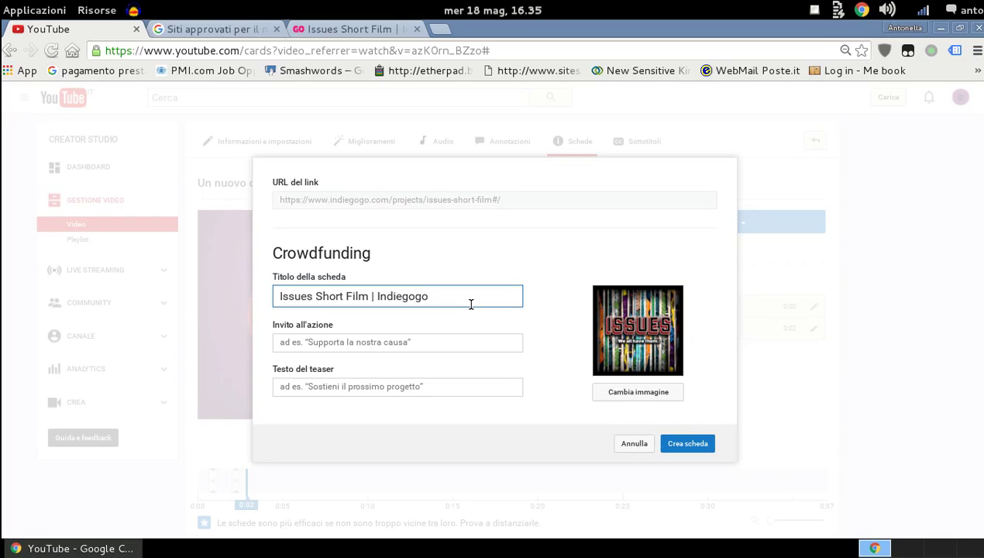
pyautogui.click(633, 443)
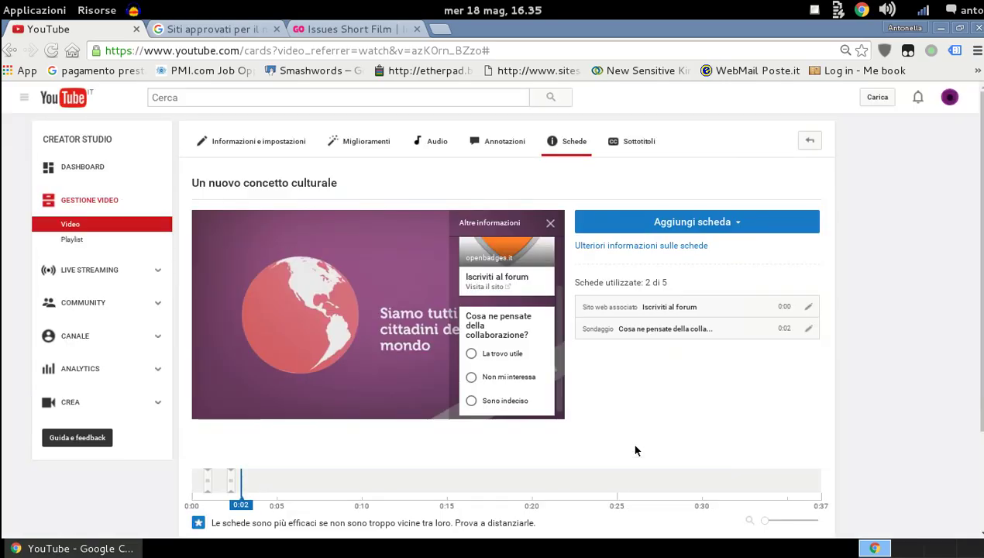